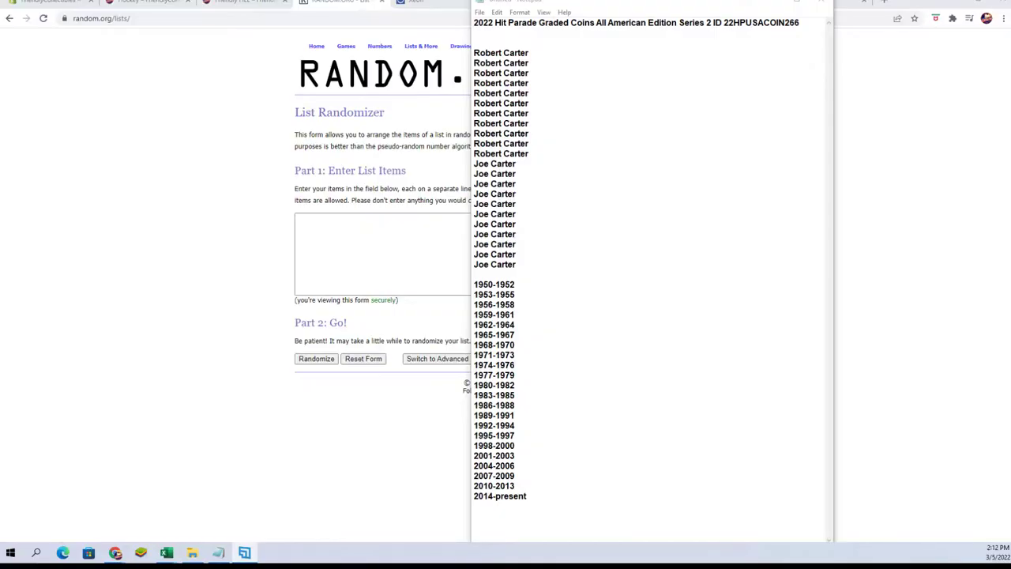
drag(518, 265, 474, 51)
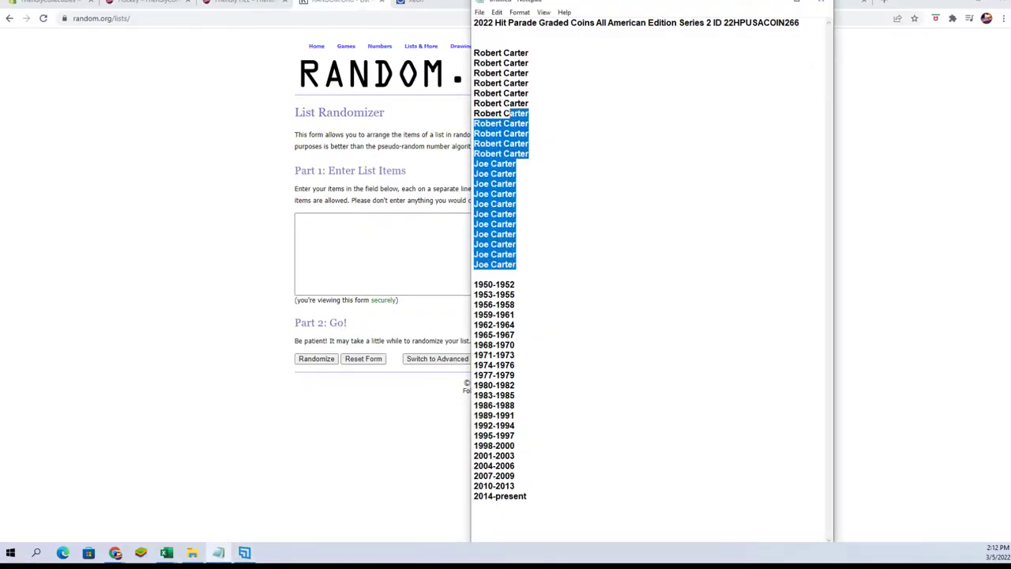
right_click(477, 51)
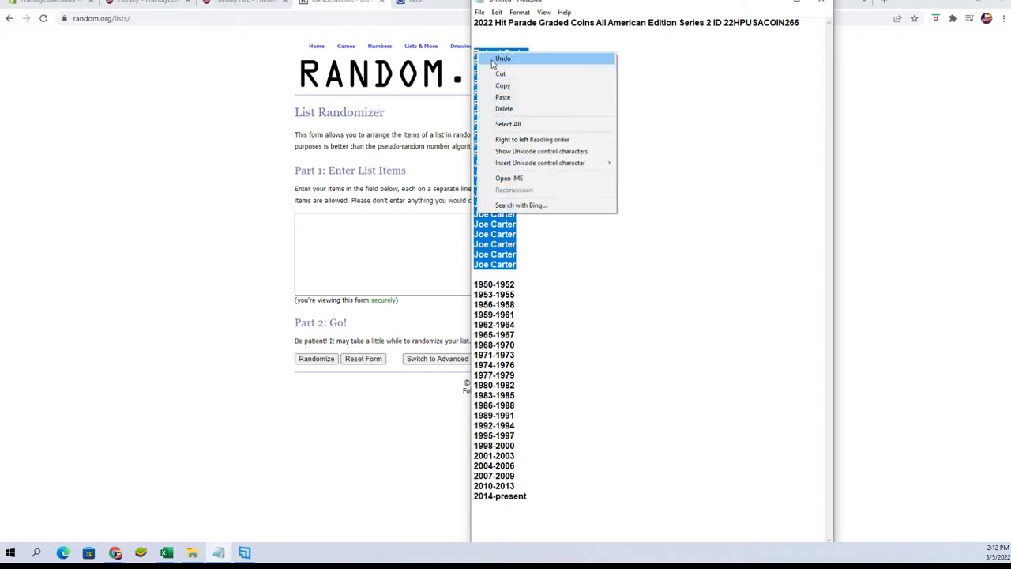
click(508, 84)
click(352, 257)
right_click(333, 235)
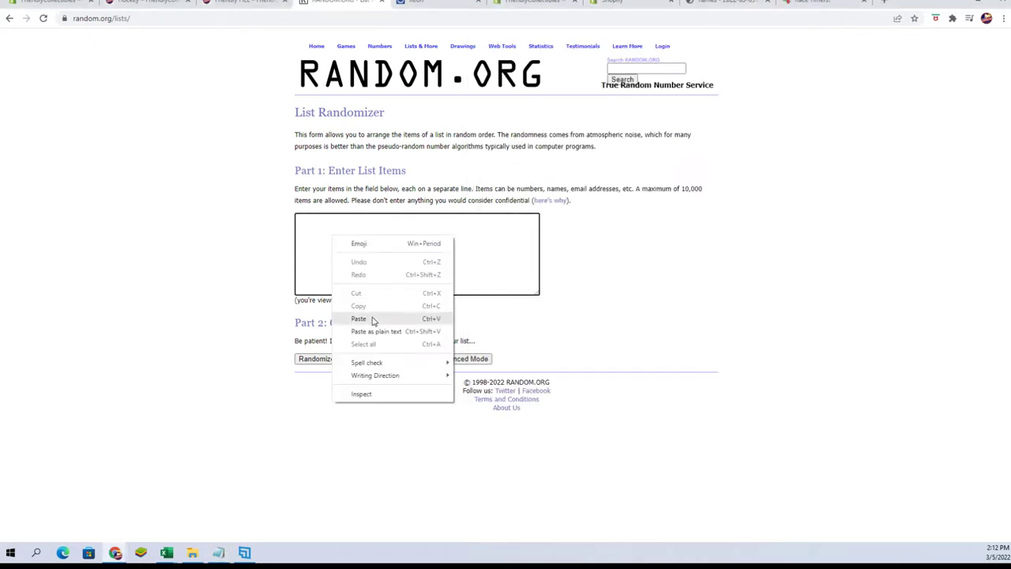
click(371, 320)
- Randomize the owner names until the counter reads 7 times, then copy the shuffled list
click(301, 358)
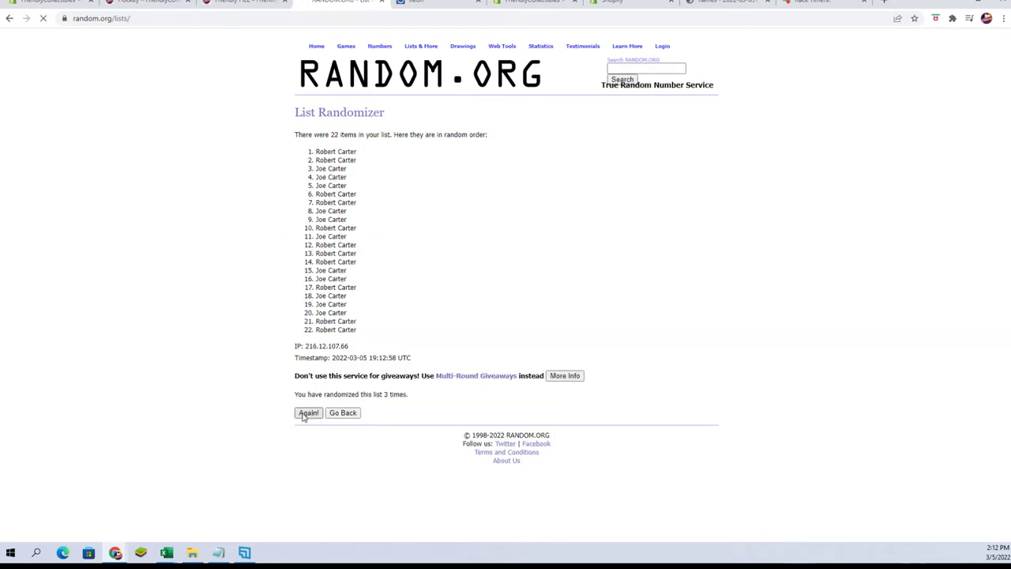
click(304, 414)
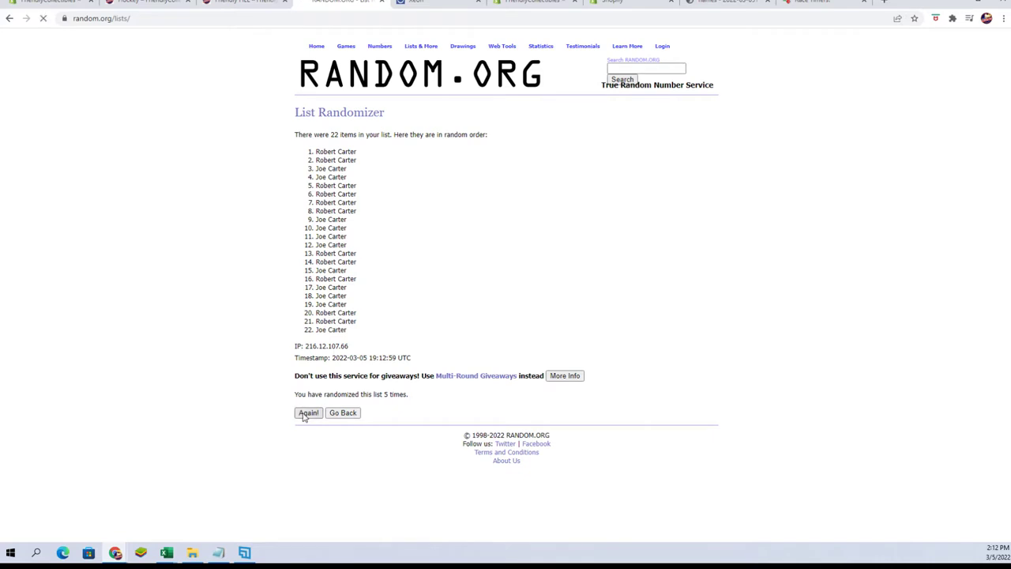
click(304, 414)
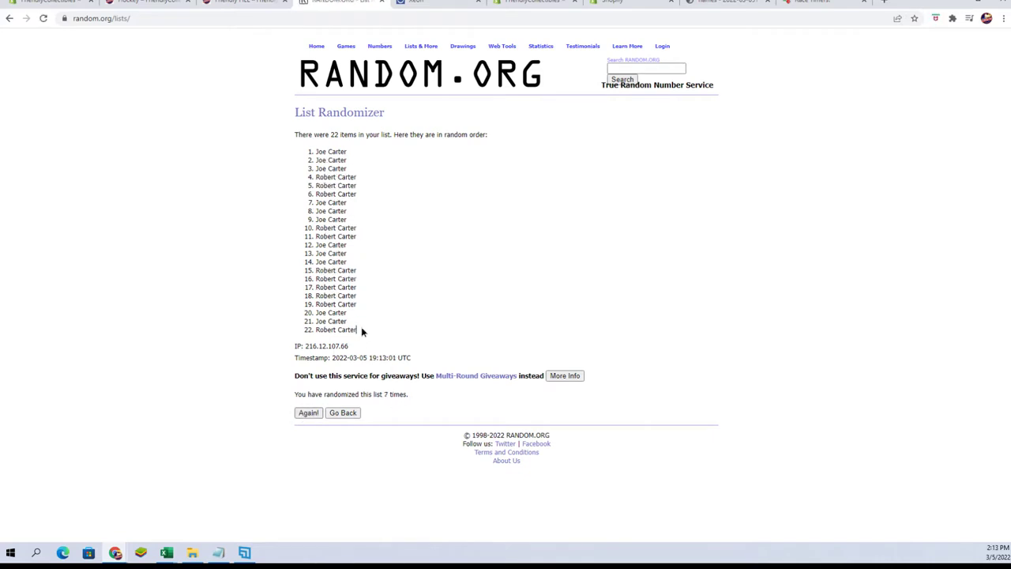
drag(361, 328, 313, 152)
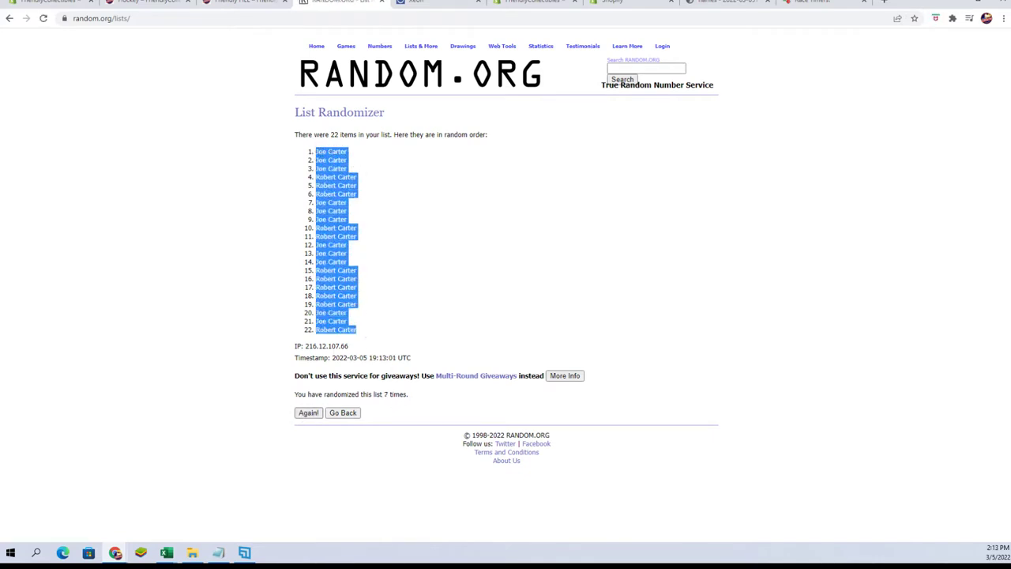
right_click(318, 153)
click(341, 161)
mouse_move(166, 552)
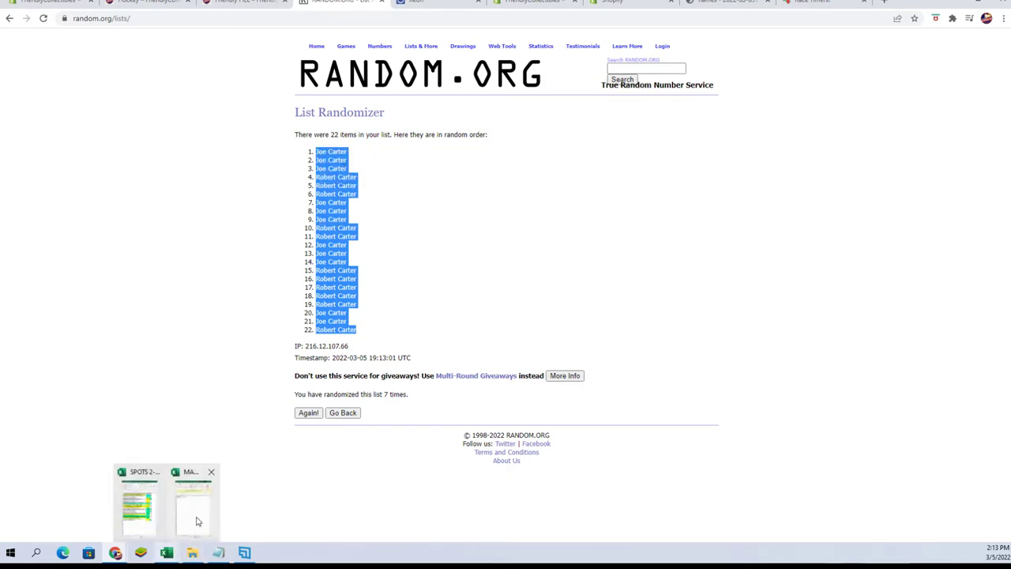
- Paste the shuffled names as Text into Excel cell A2 under OWNER
click(206, 489)
right_click(94, 162)
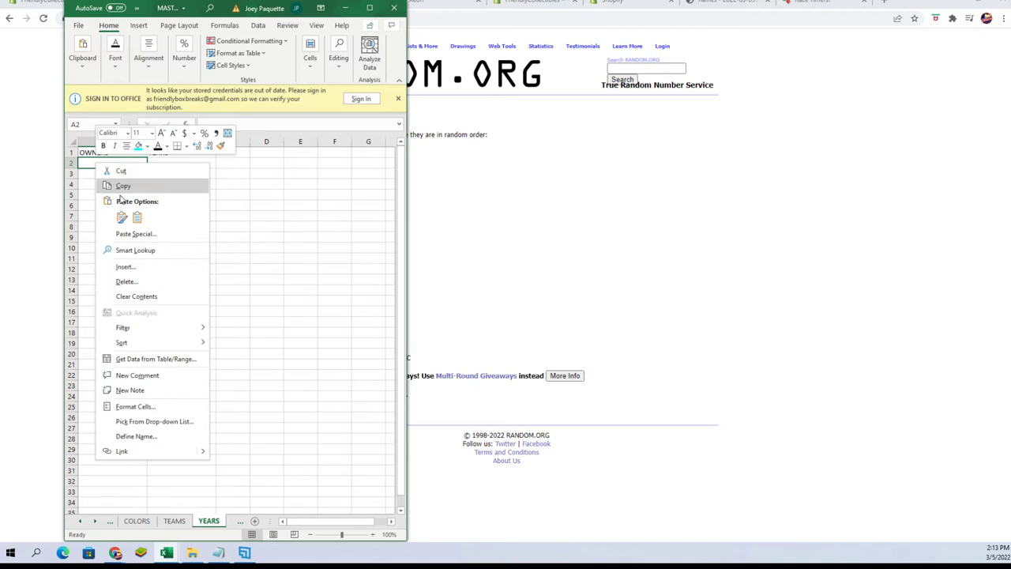
click(134, 234)
click(49, 176)
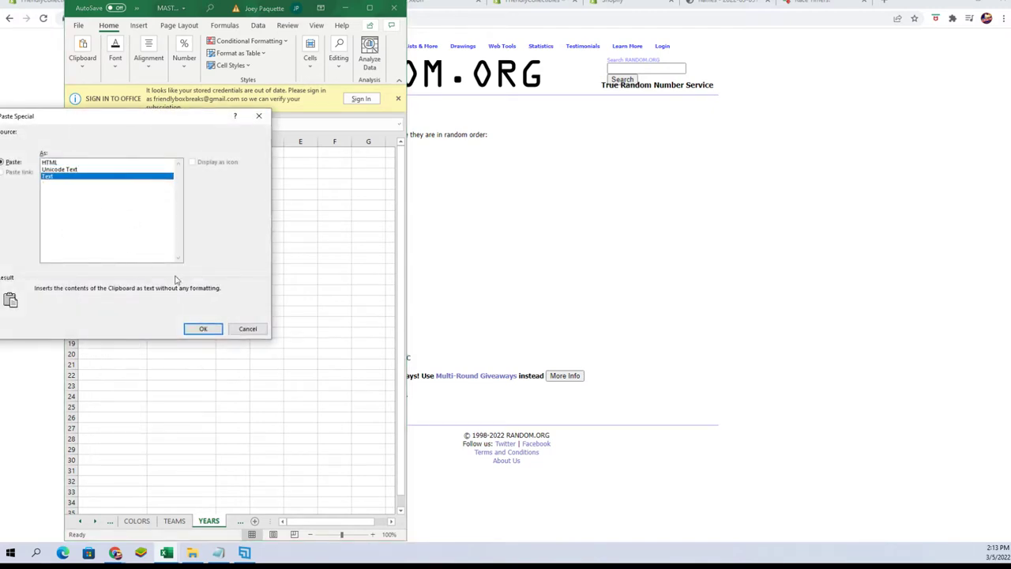
click(203, 329)
click(520, 246)
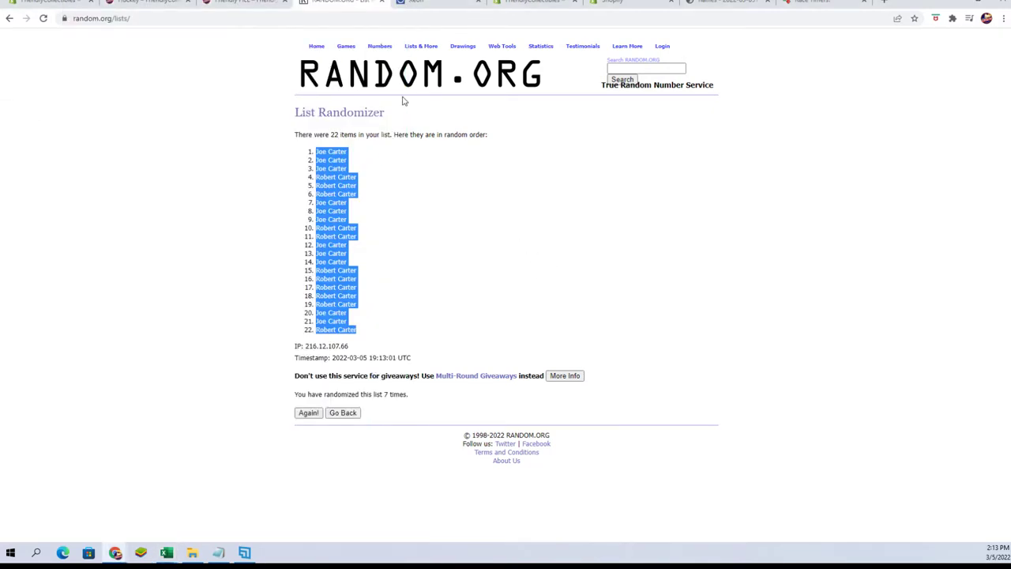
- In a new randomizer form, paste the year ranges 1950-1952 through 2014-present from Notepad
mouse_move(420, 46)
click(418, 58)
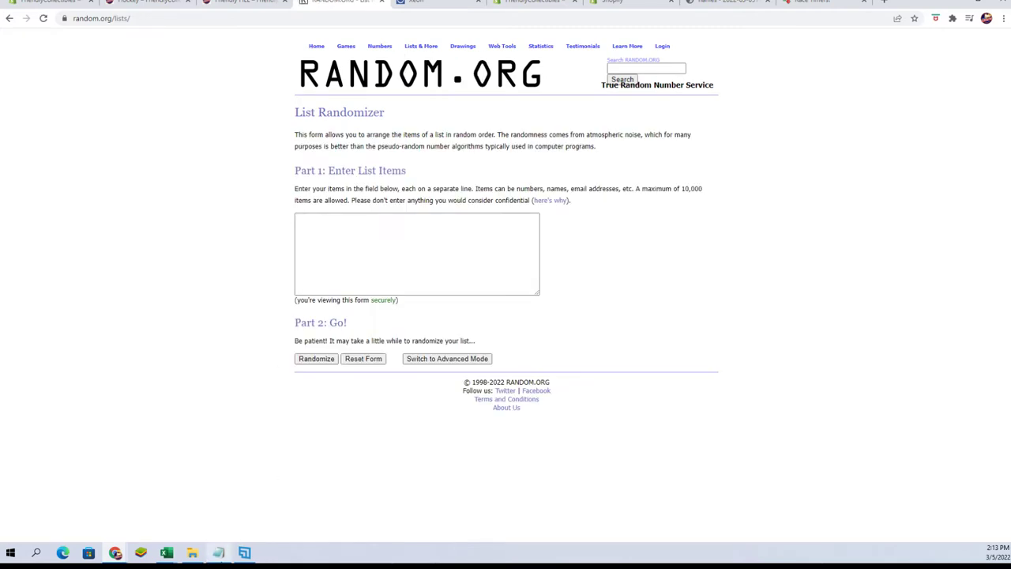
click(219, 552)
drag(475, 284, 533, 512)
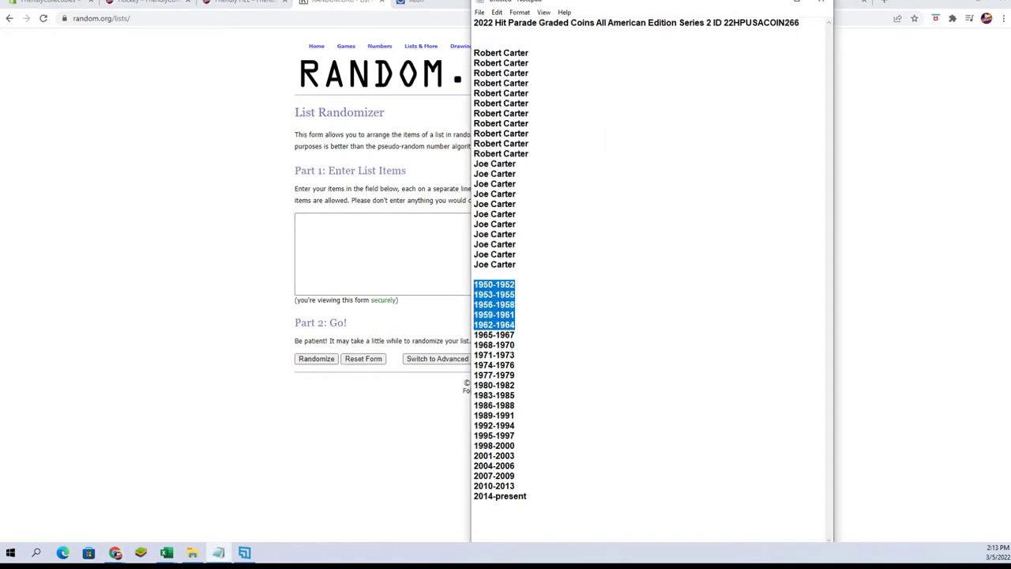
right_click(514, 260)
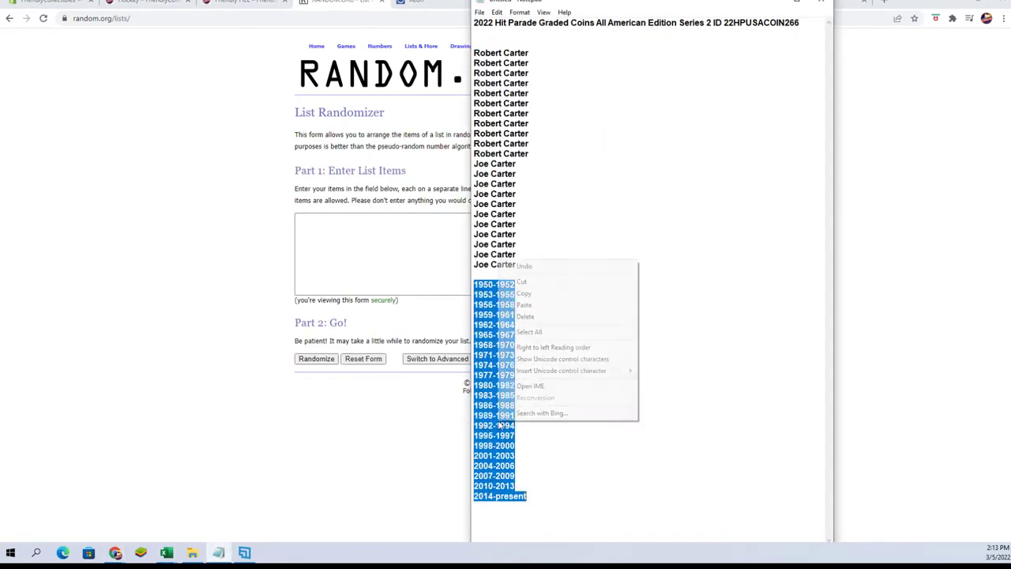
click(532, 293)
click(339, 234)
right_click(339, 235)
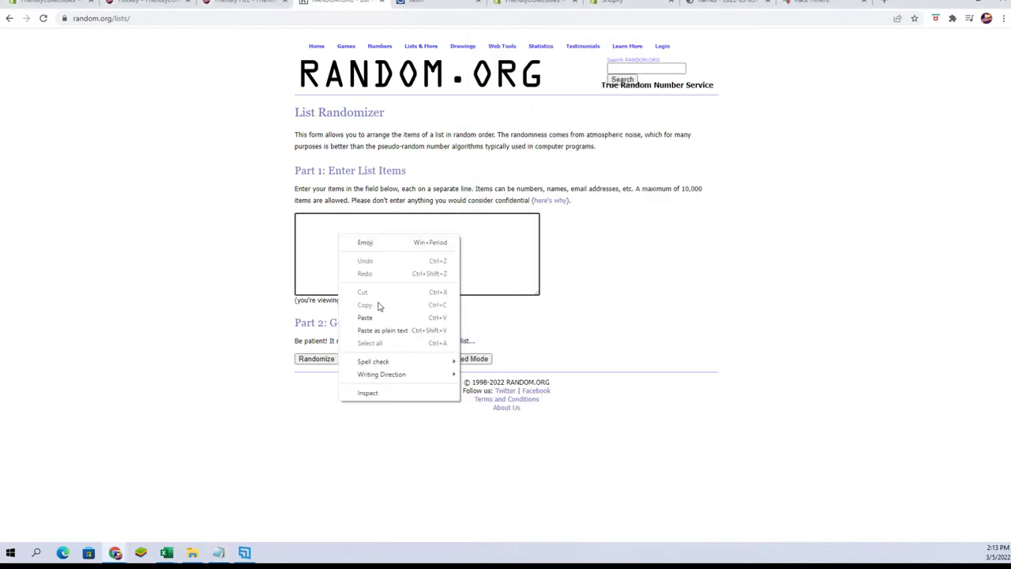
click(372, 319)
- Randomize the year ranges until the counter reads 7 times, then copy the result
click(313, 360)
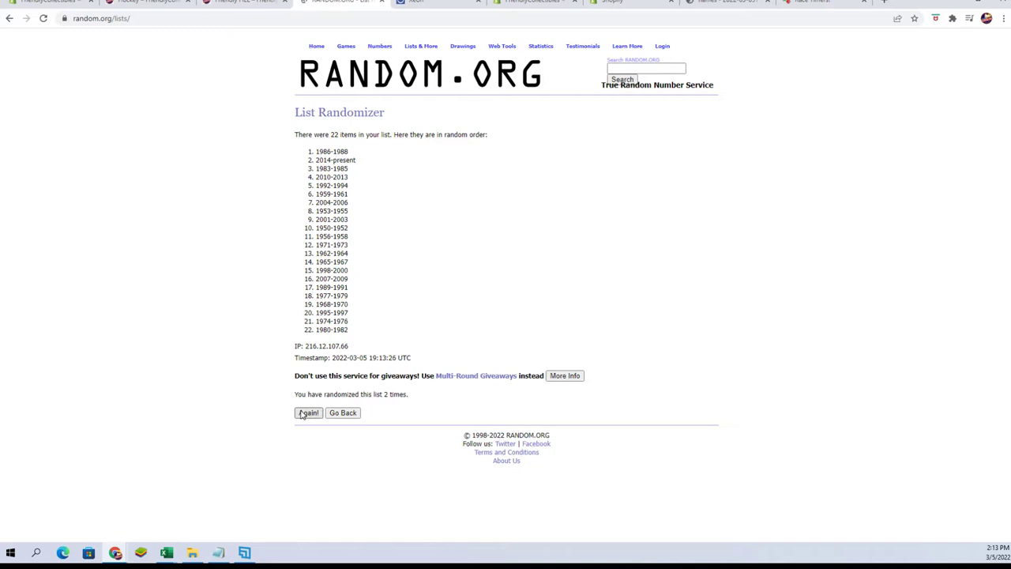
click(301, 416)
click(303, 416)
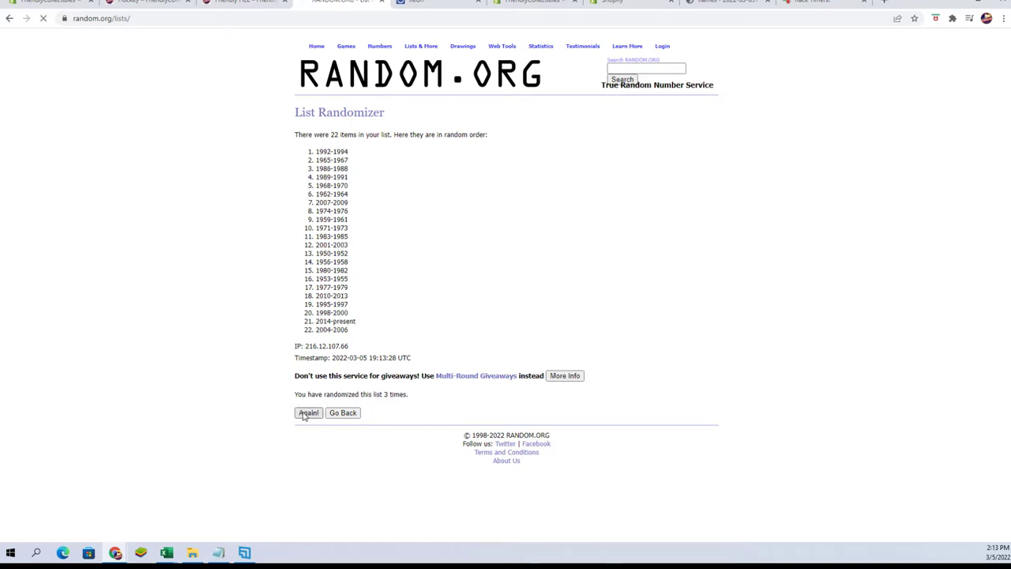
click(306, 414)
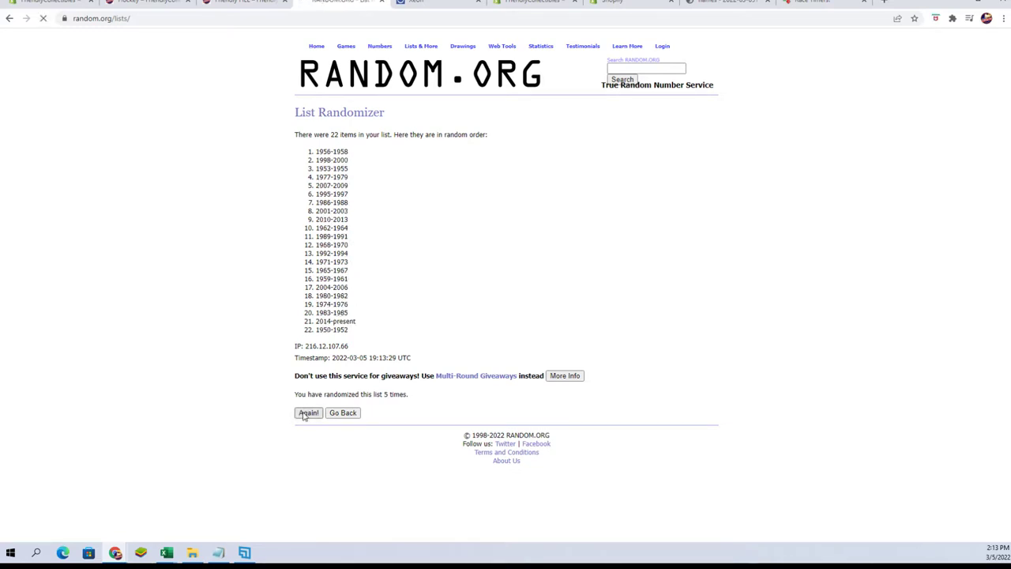
click(308, 413)
mouse_move(353, 333)
mouse_down()
mouse_move(335, 266)
mouse_move(344, 176)
mouse_move(326, 151)
mouse_up()
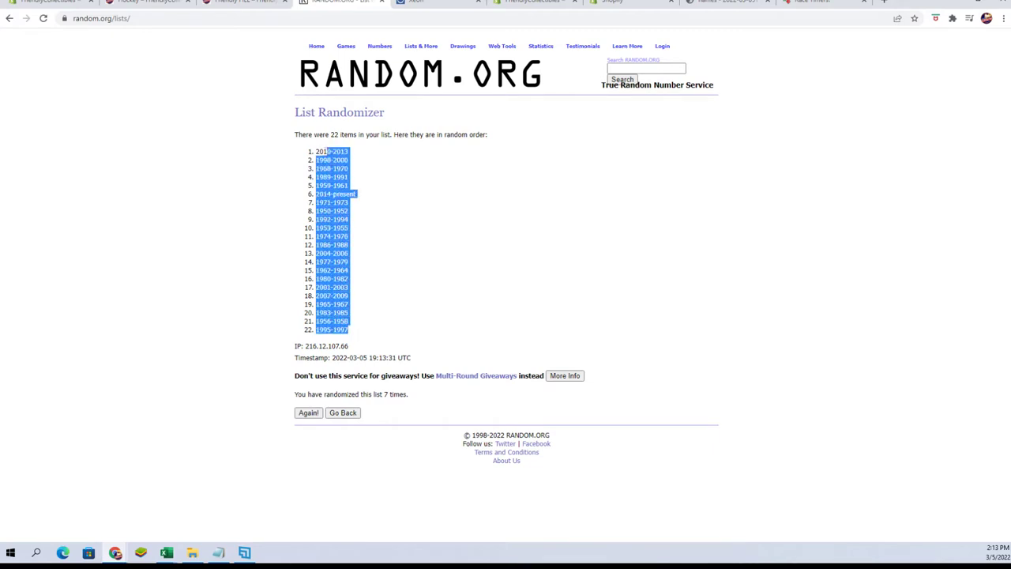
right_click(317, 149)
click(331, 158)
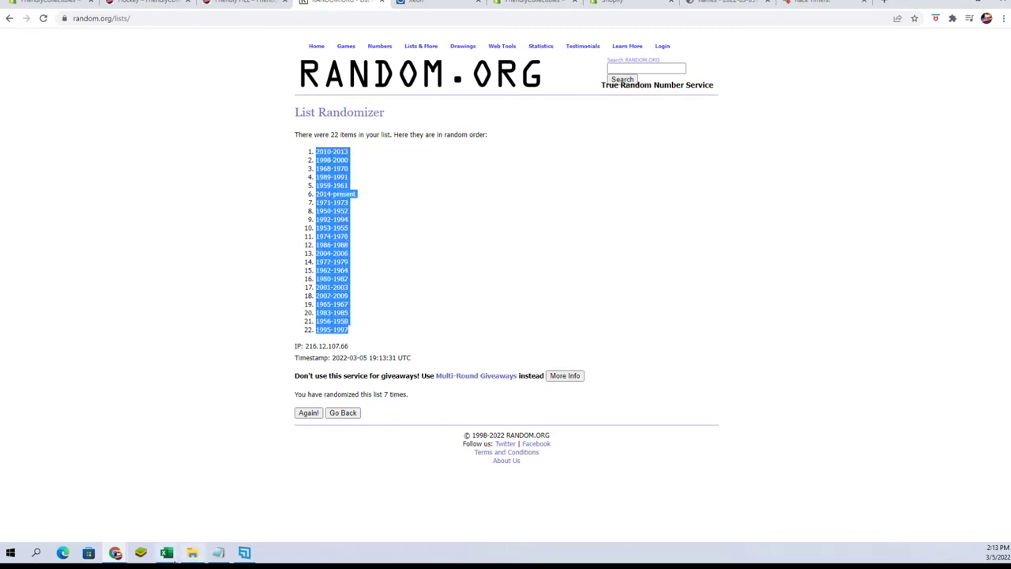
- Paste Special the year ranges as Text into B2, splitting start and end years
mouse_move(166, 552)
click(199, 517)
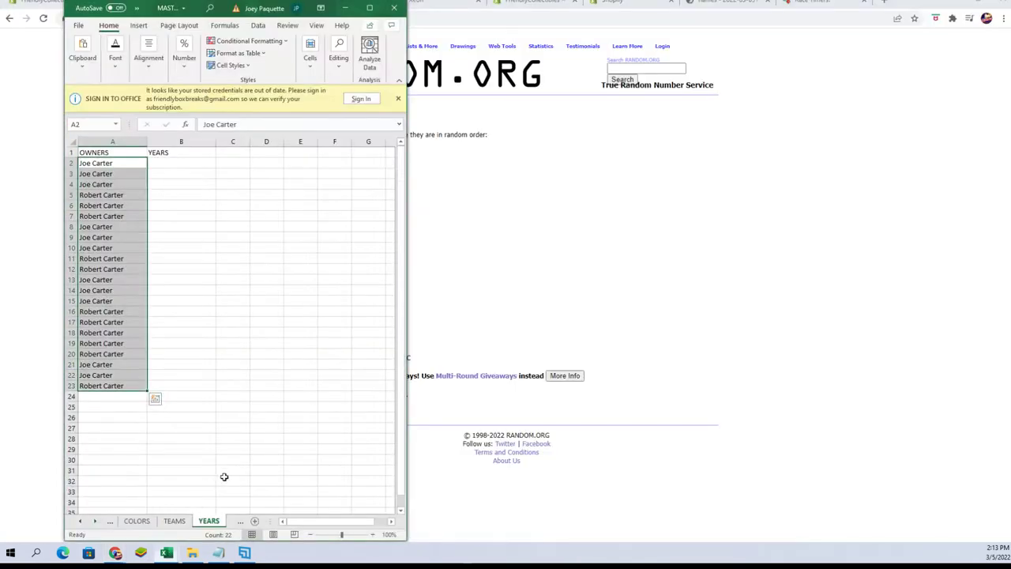
click(158, 162)
right_click(158, 162)
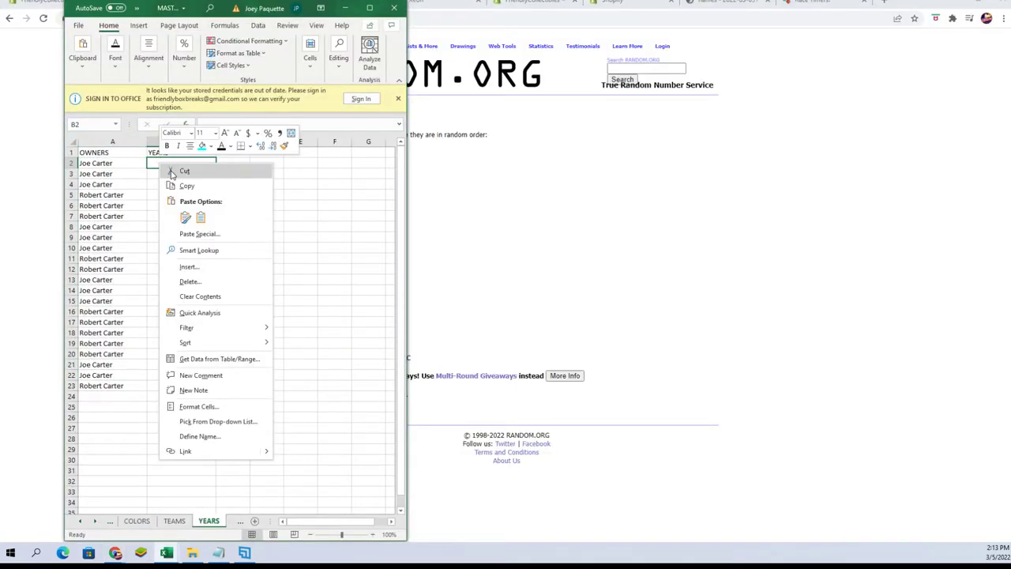
click(201, 246)
click(130, 182)
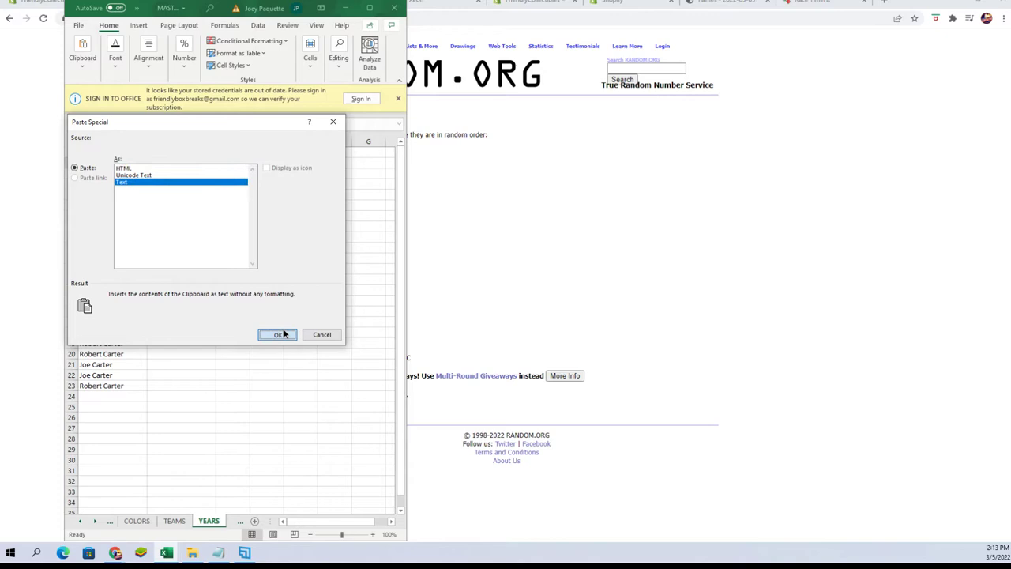
click(273, 334)
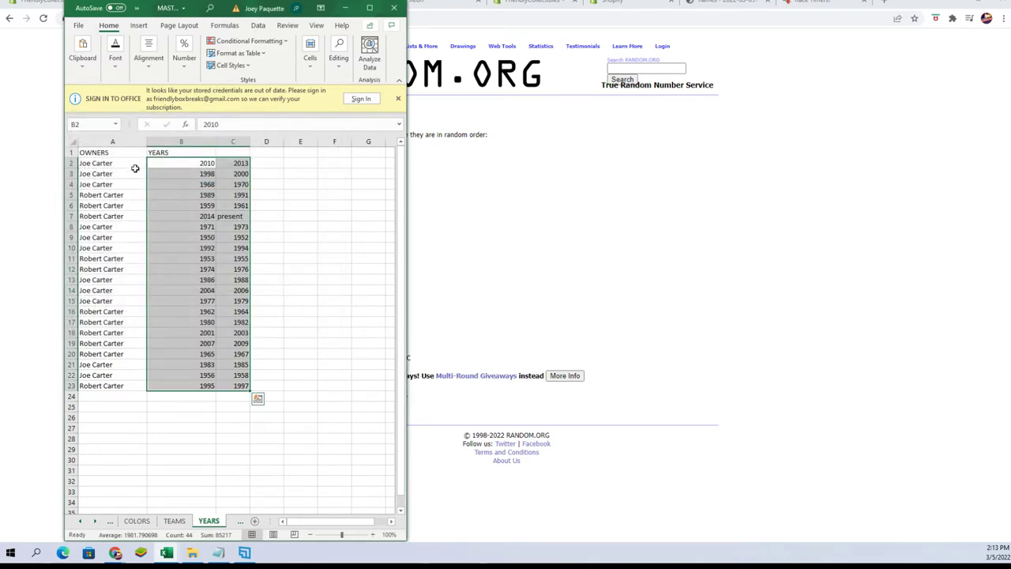
click(95, 153)
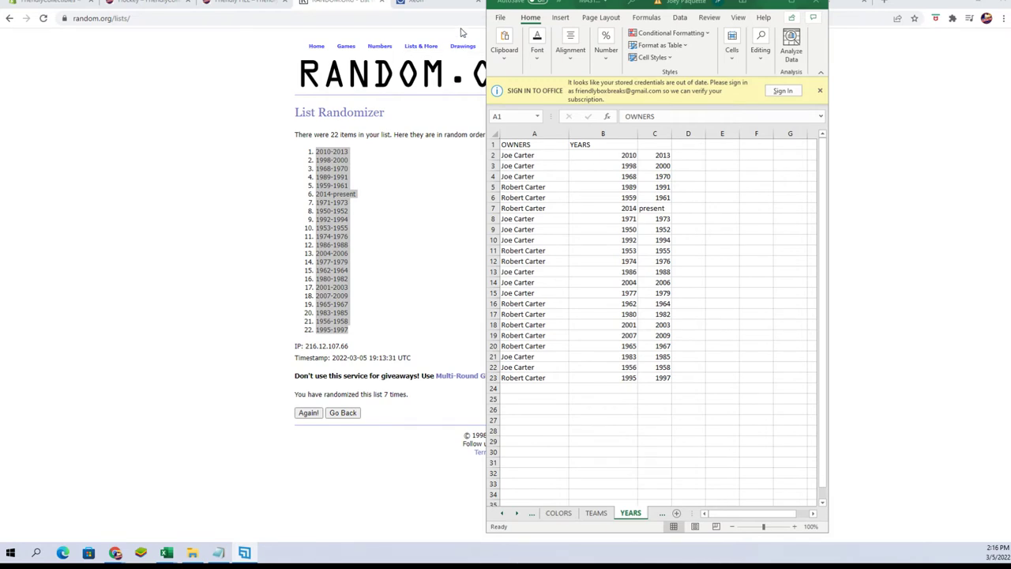
mouse_move(421, 45)
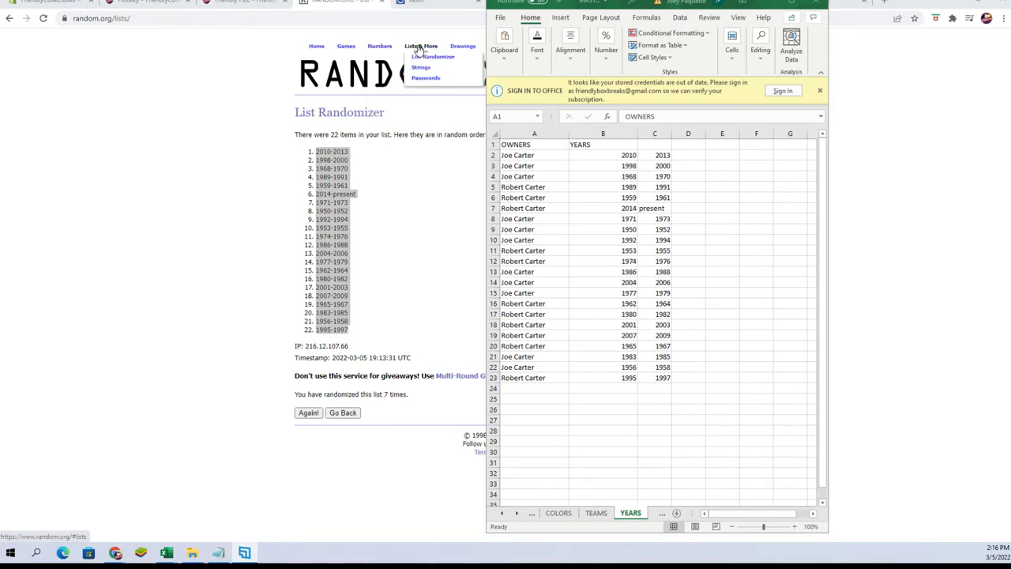
- Open a fresh List Randomizer form and copy the owner names from Excel A2:A23
click(420, 60)
click(420, 60)
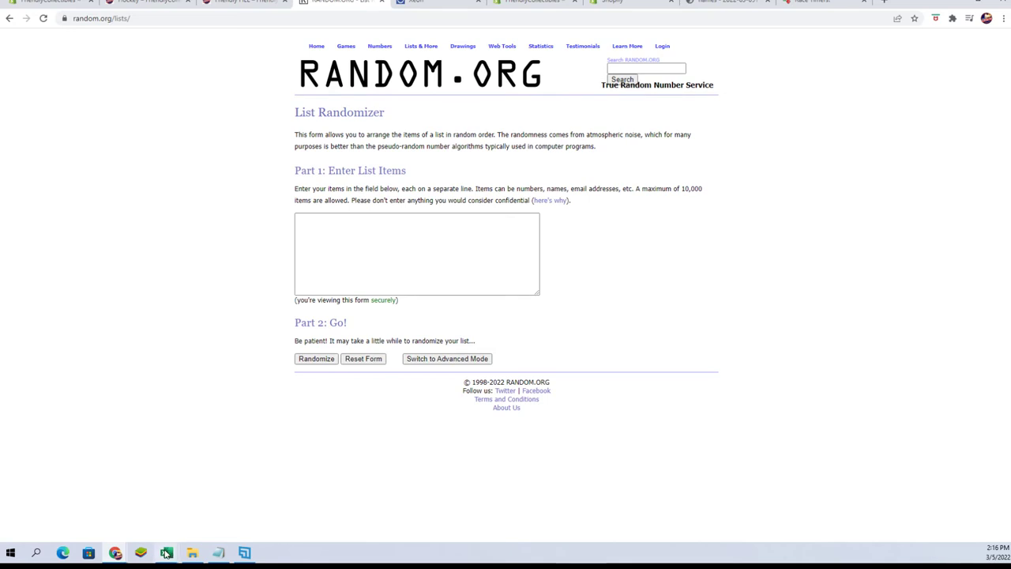
mouse_move(166, 552)
click(211, 500)
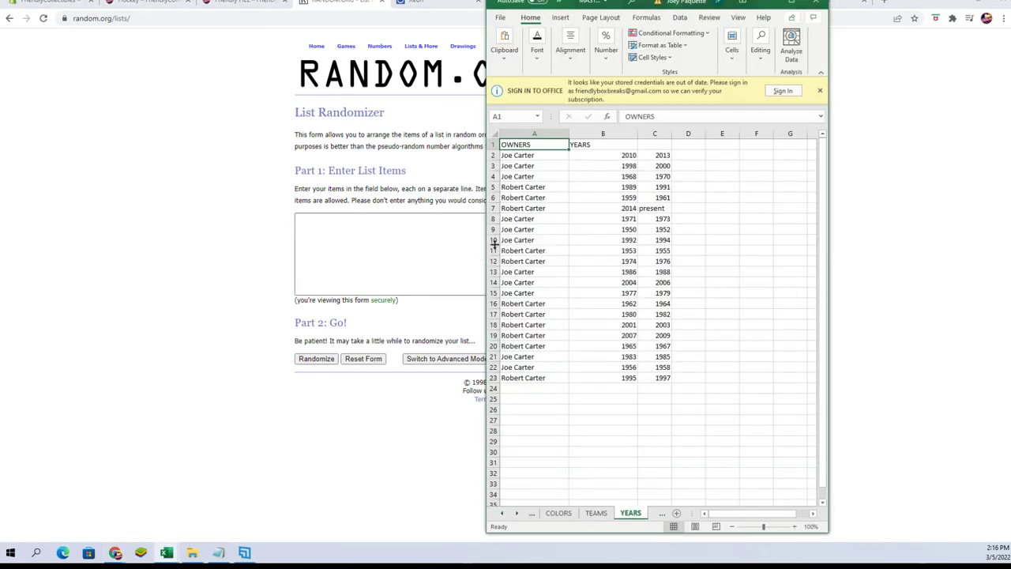
mouse_move(517, 156)
mouse_down()
mouse_move(511, 247)
mouse_move(524, 377)
mouse_up()
right_click(525, 354)
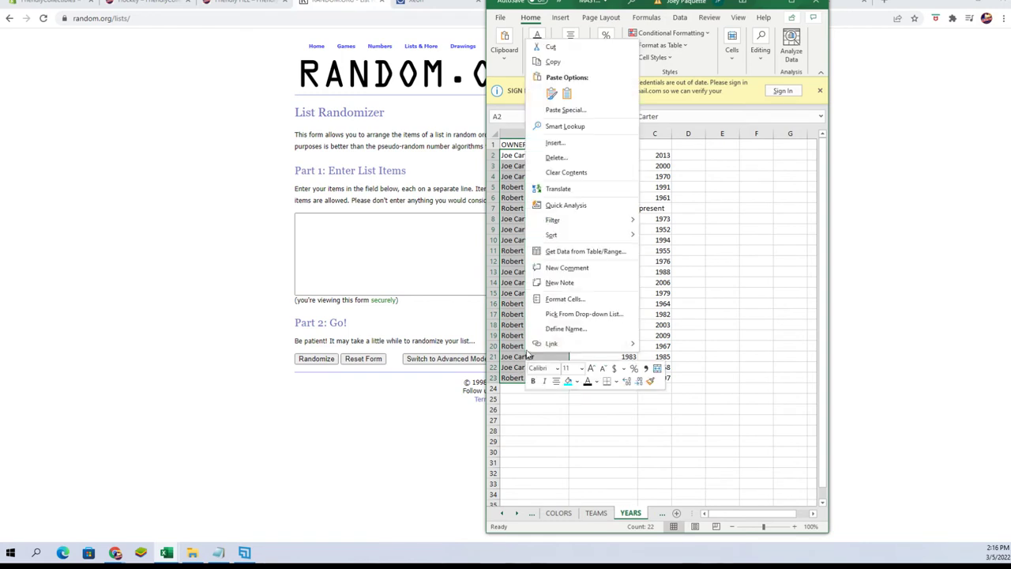
click(553, 62)
click(327, 224)
- Paste the 22 owner names, remove the trailing blank line, and randomize the list repeatedly
right_click(327, 223)
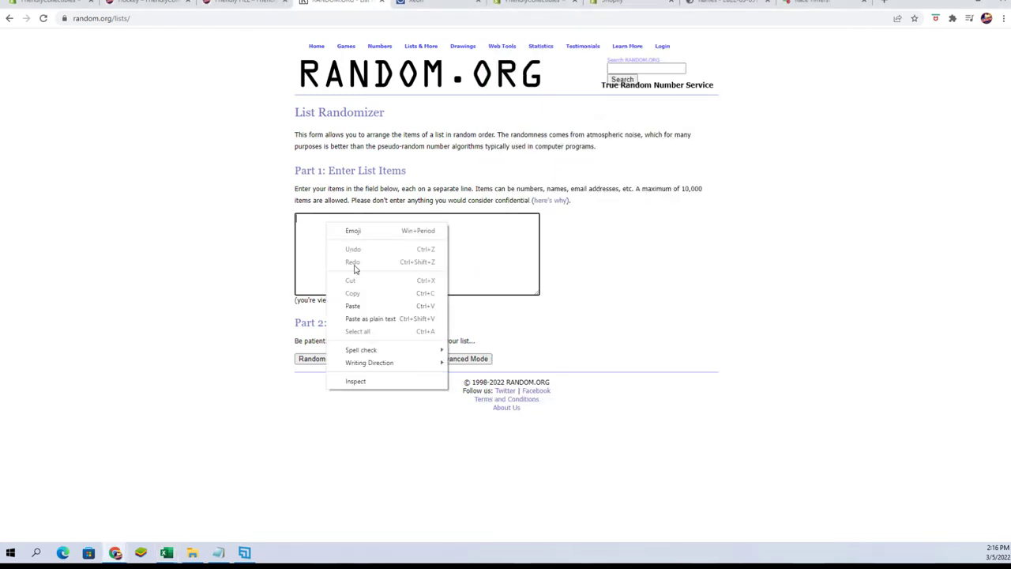
click(357, 303)
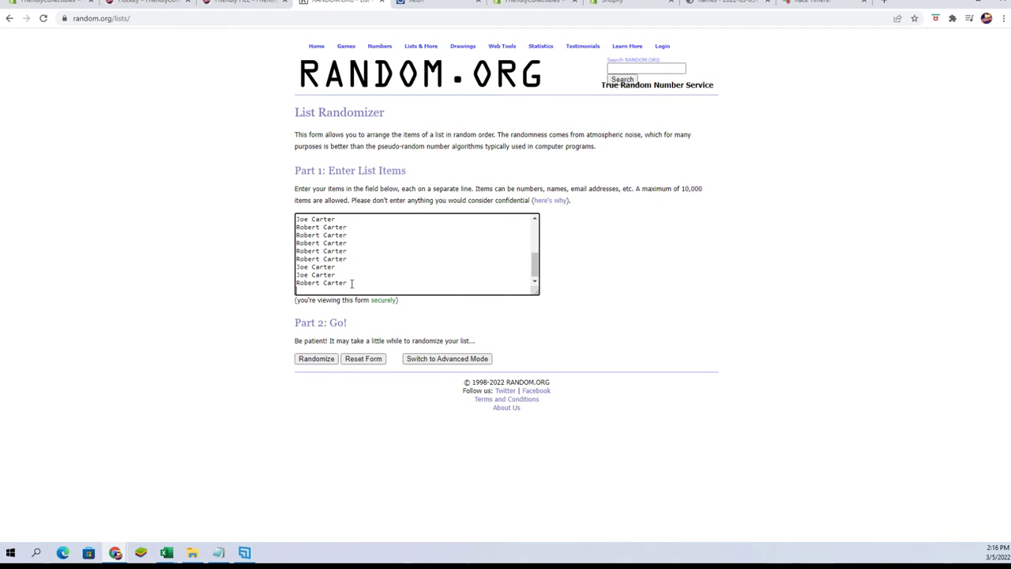
key(BackSpace)
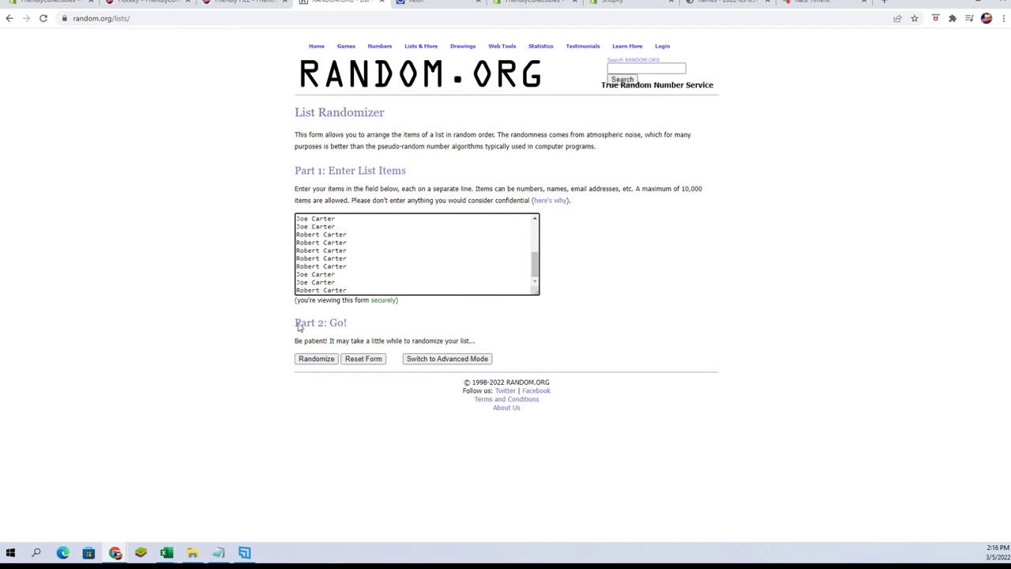
click(308, 359)
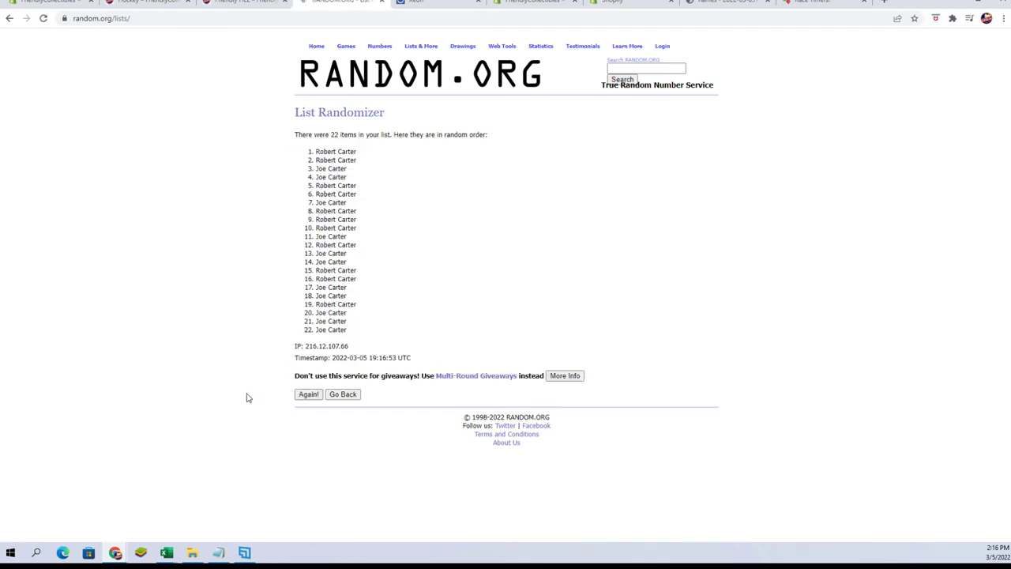
click(308, 400)
click(307, 413)
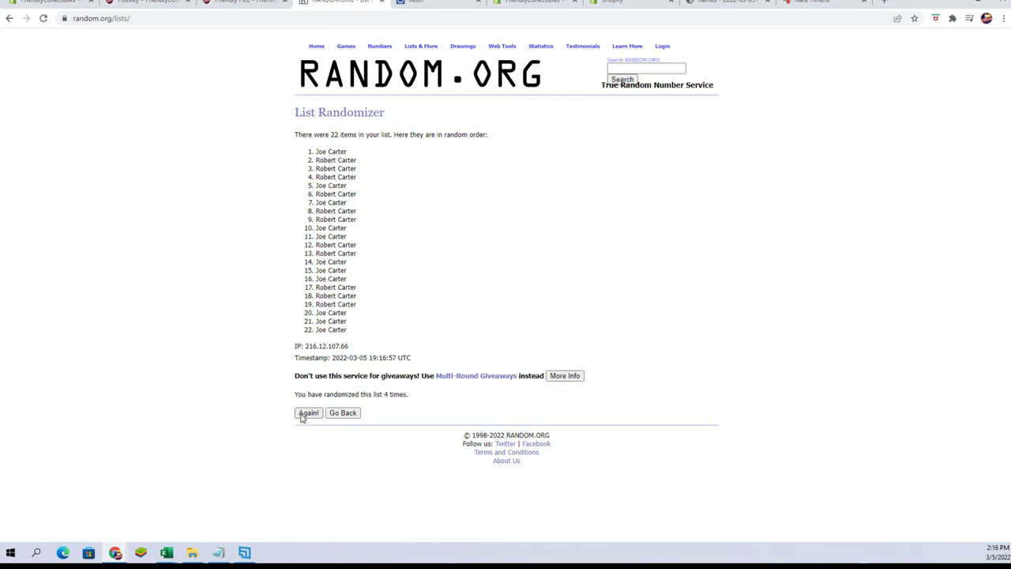
click(305, 414)
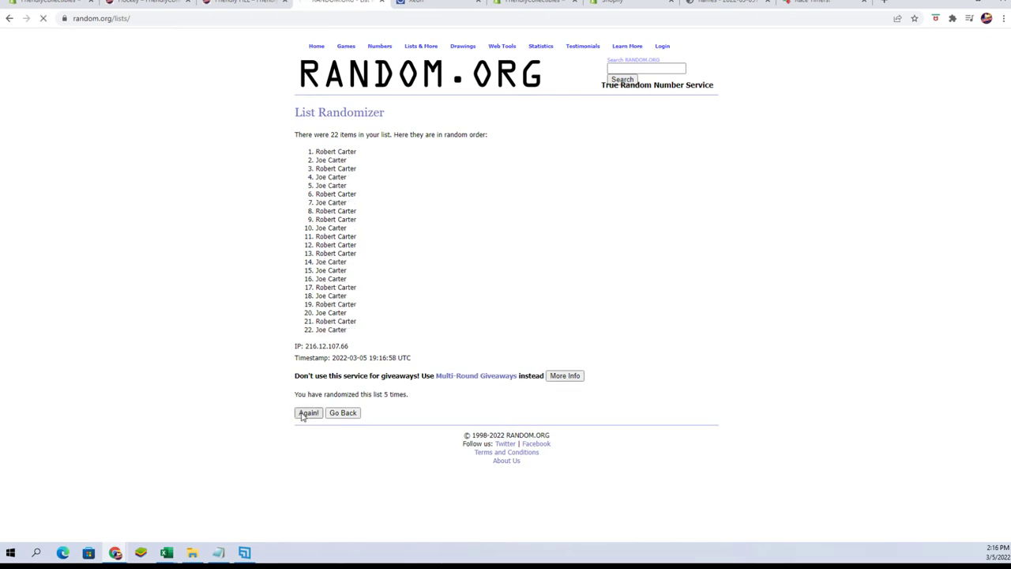